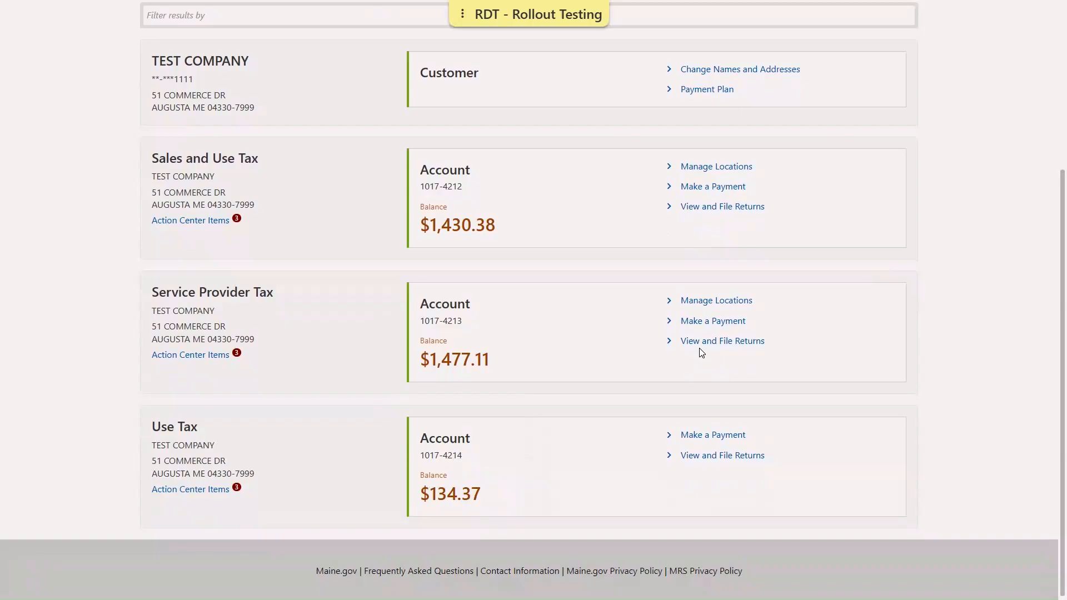
Step: Open the processed 30-Nov-2022 return of the Service Provider Tax account and start amending it
left_click(697, 346)
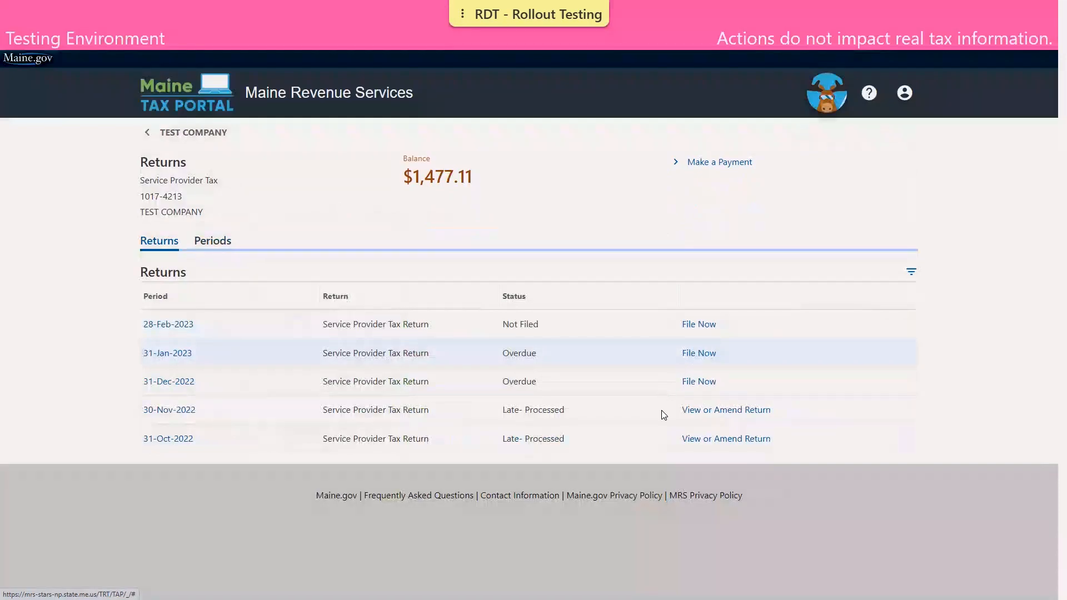
left_click(713, 411)
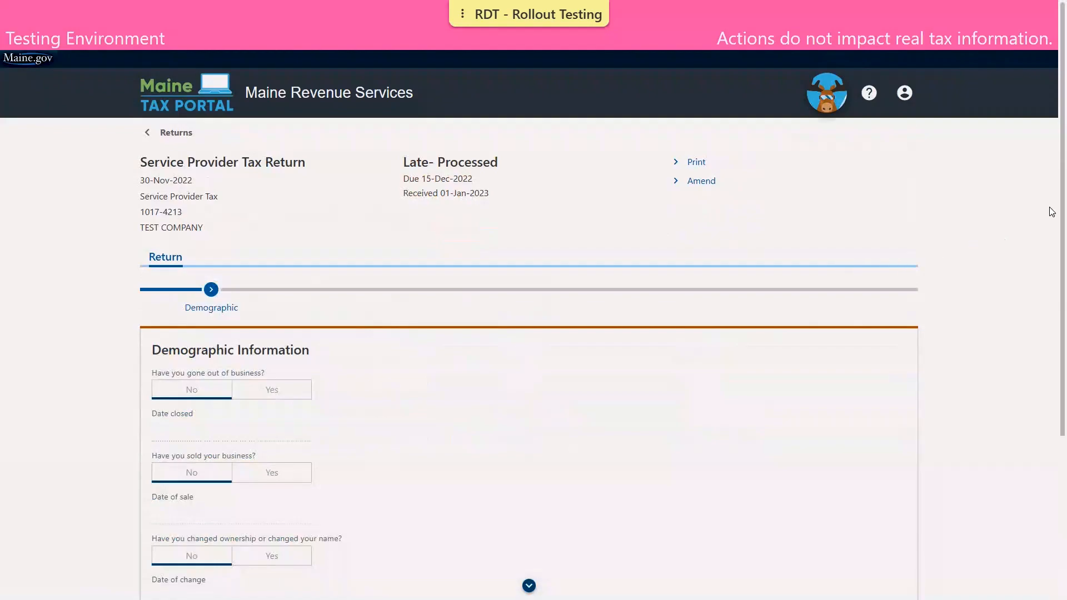
scroll(1050, 221, "down", 2)
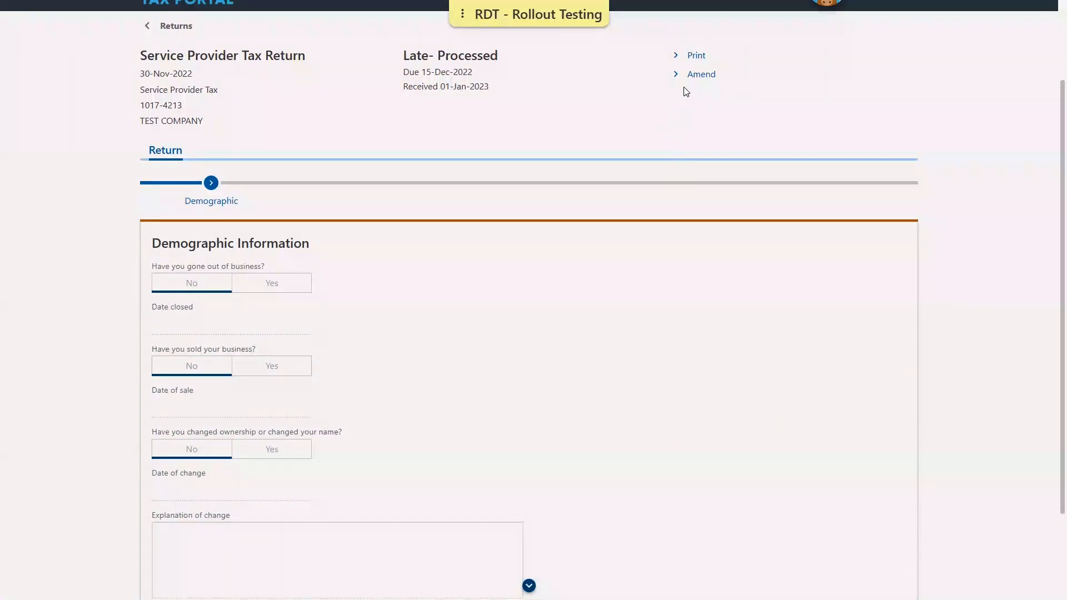
left_click(699, 75)
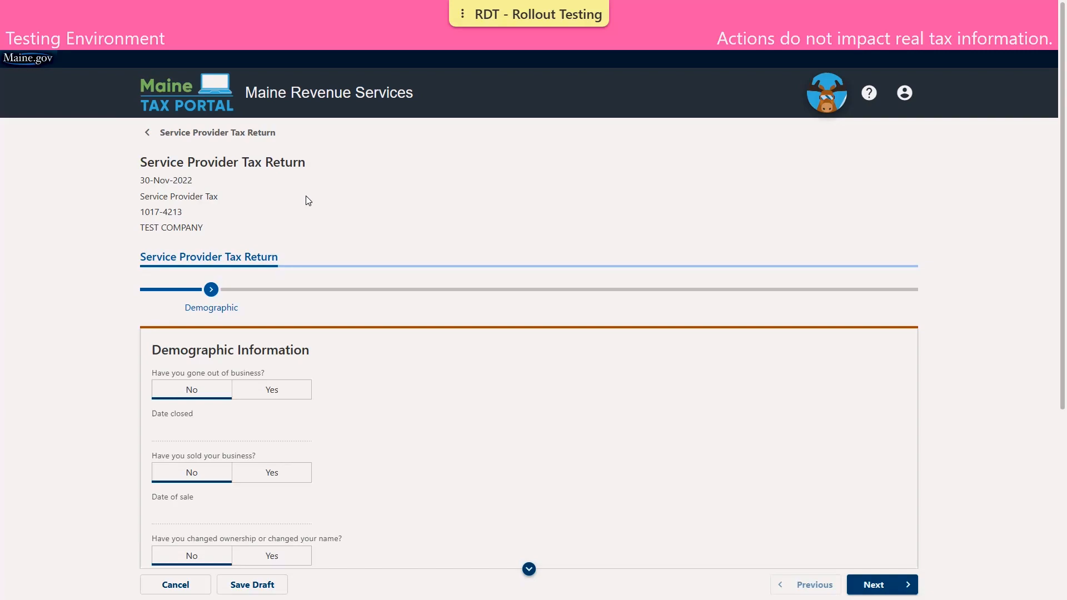
Step: Set the reason for amending to "Estimated figures on original return" and continue to the breakdown of services
scroll(306, 198, "down", 4)
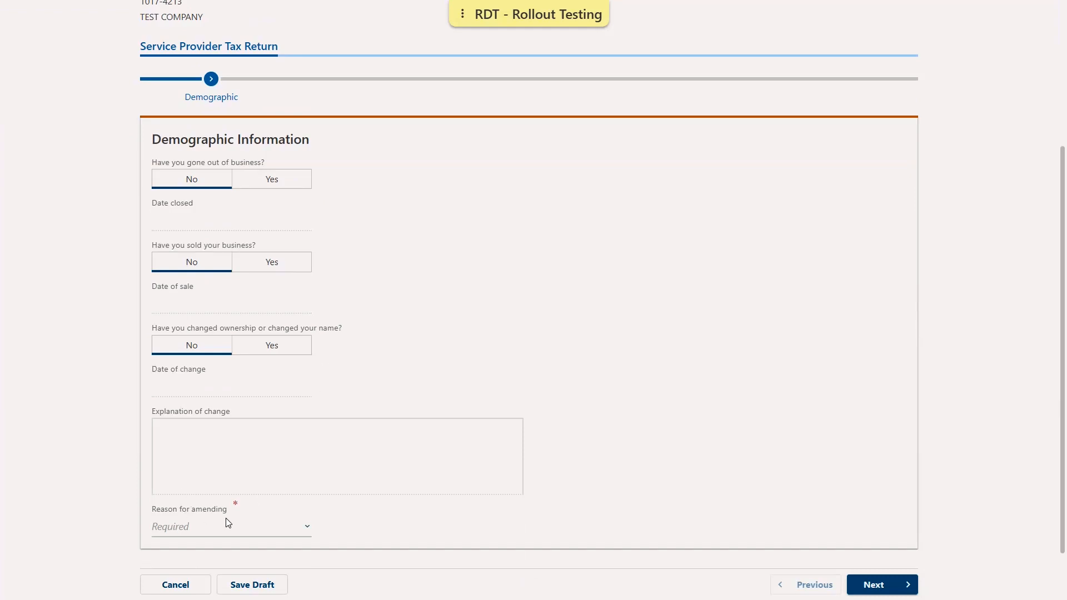
scroll(220, 492, "down", 1)
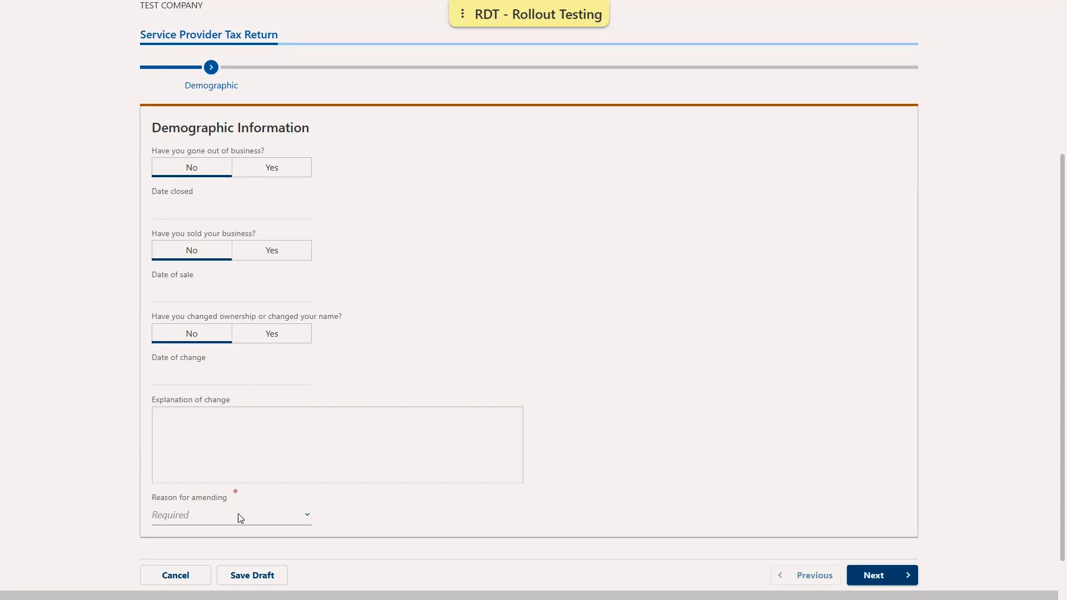
left_click(240, 517)
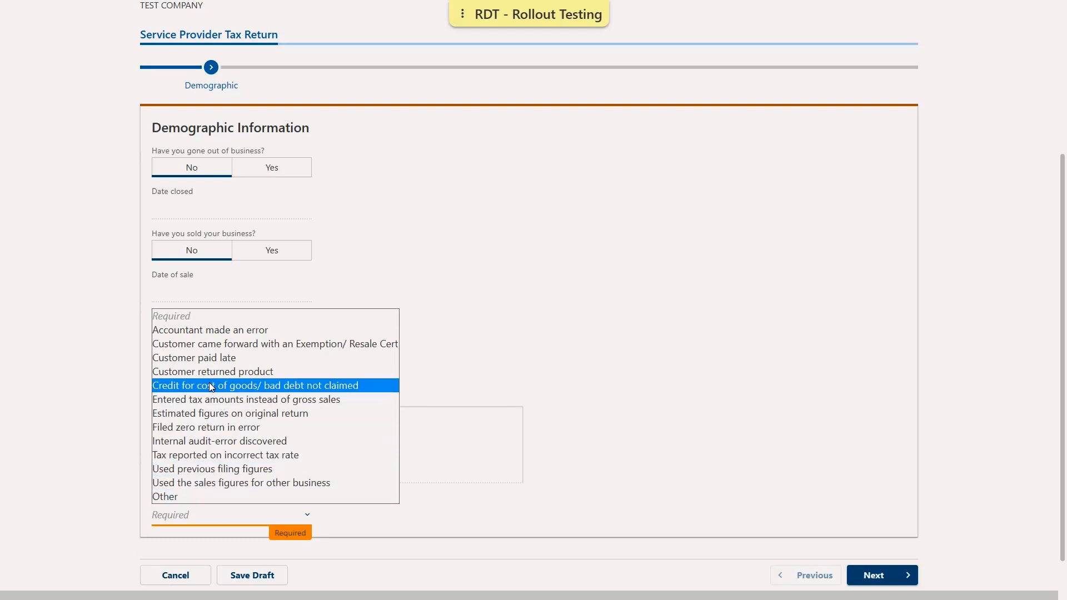
left_click(203, 413)
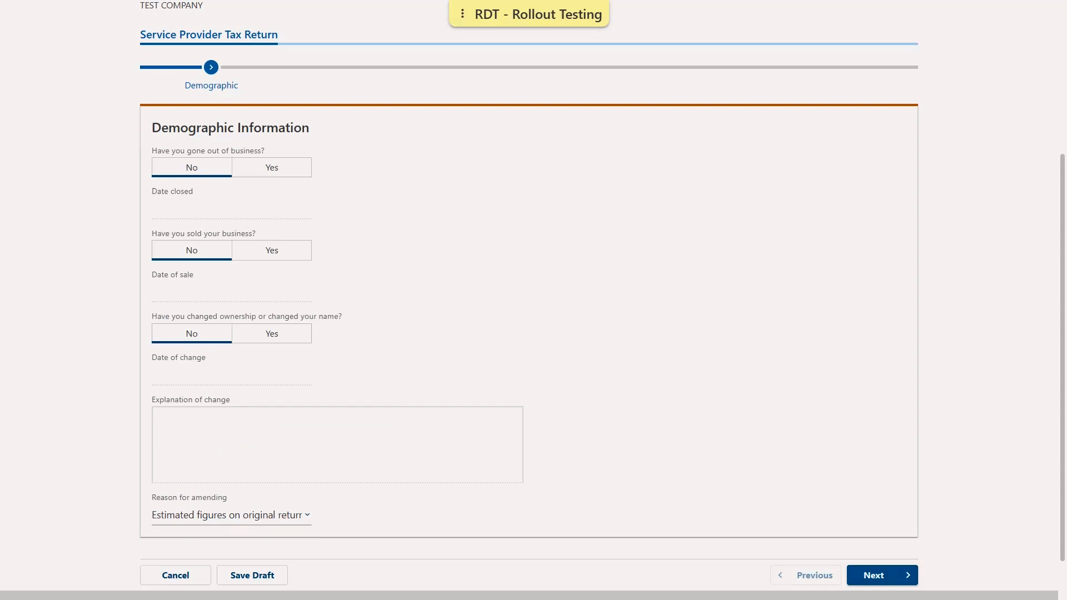
left_click(280, 576)
left_click(881, 576)
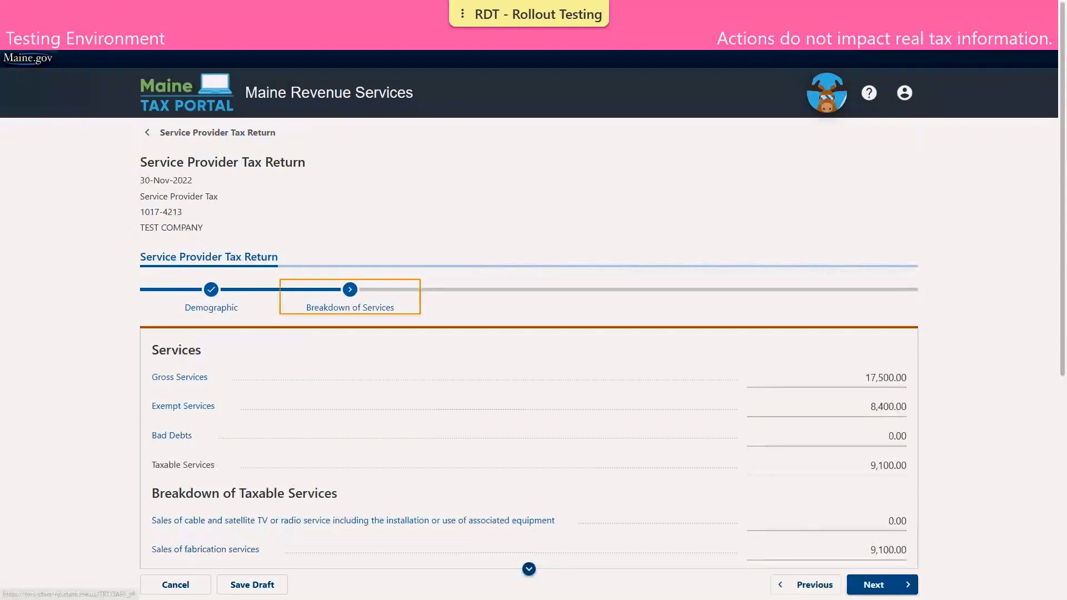
Step: Set Gross Services to 20000 and bring up the explanation of Exempt Services
scroll(662, 309, "down", 2)
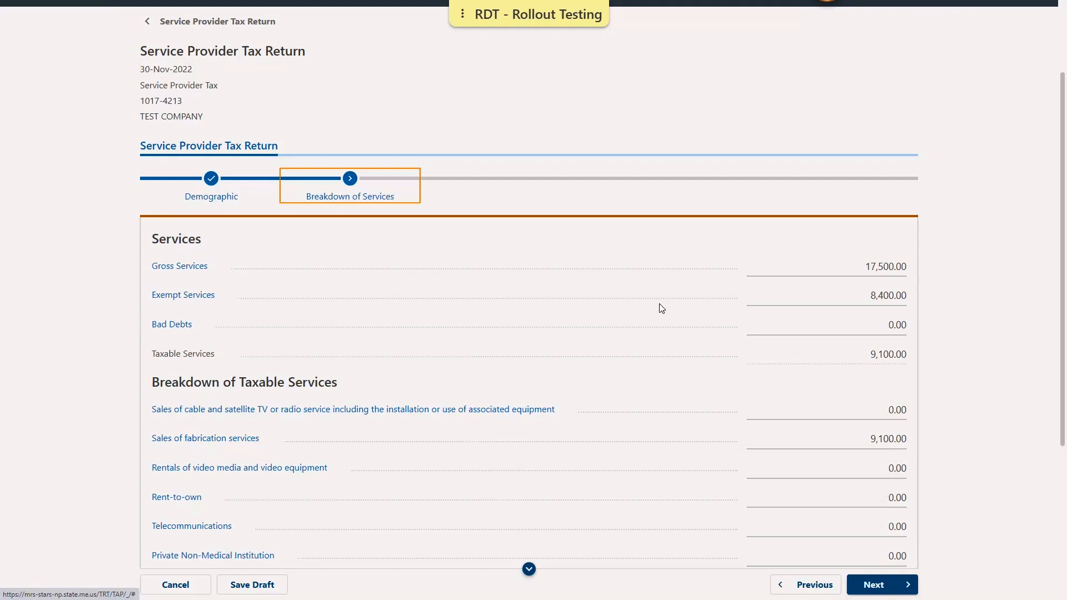
left_click(842, 261)
type("20000")
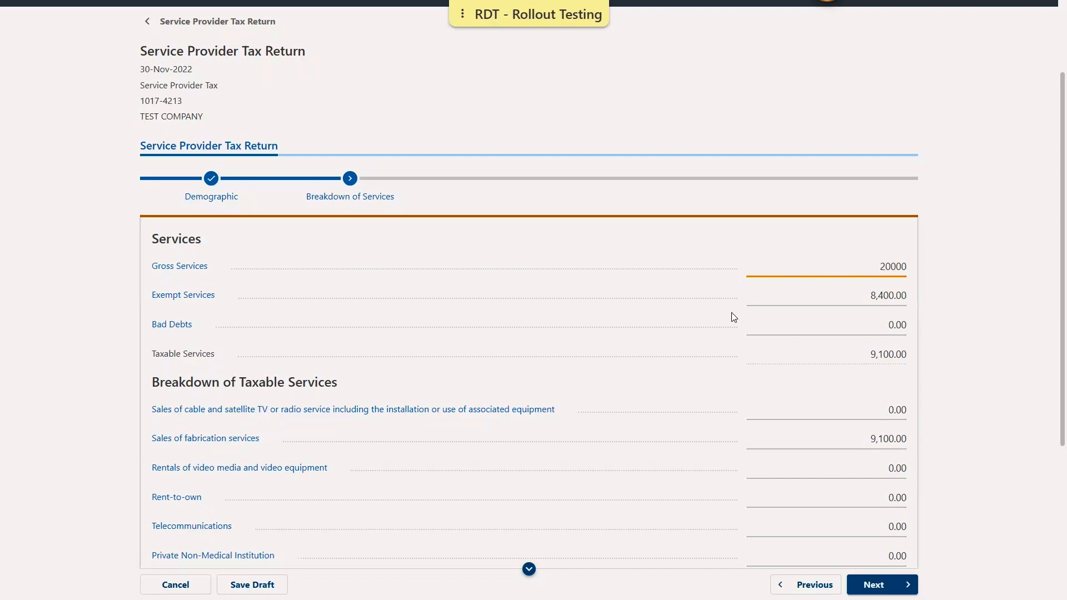
left_click(782, 299)
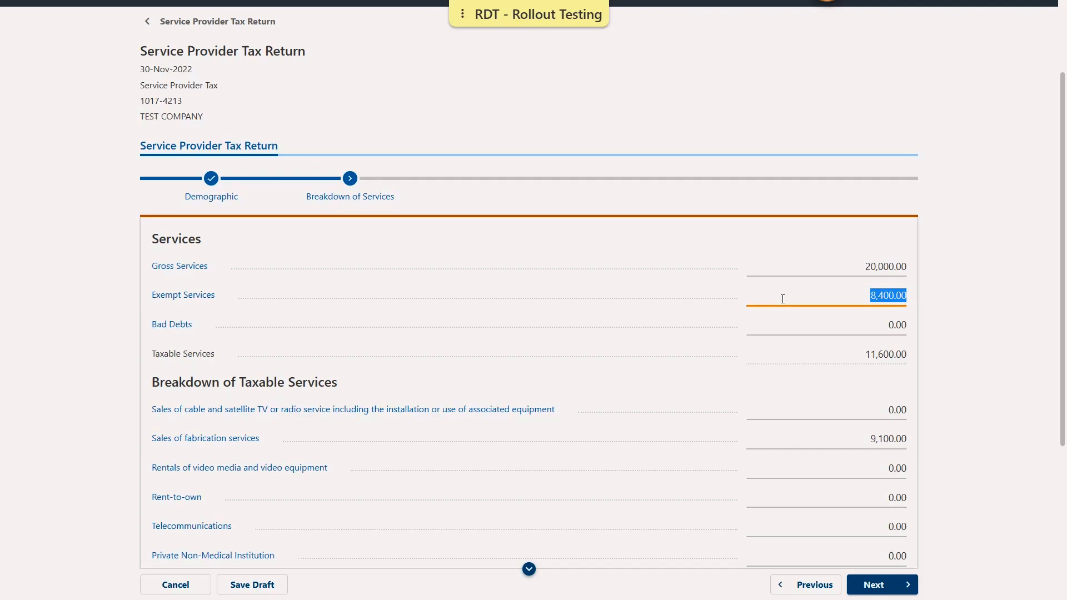
left_click(205, 295)
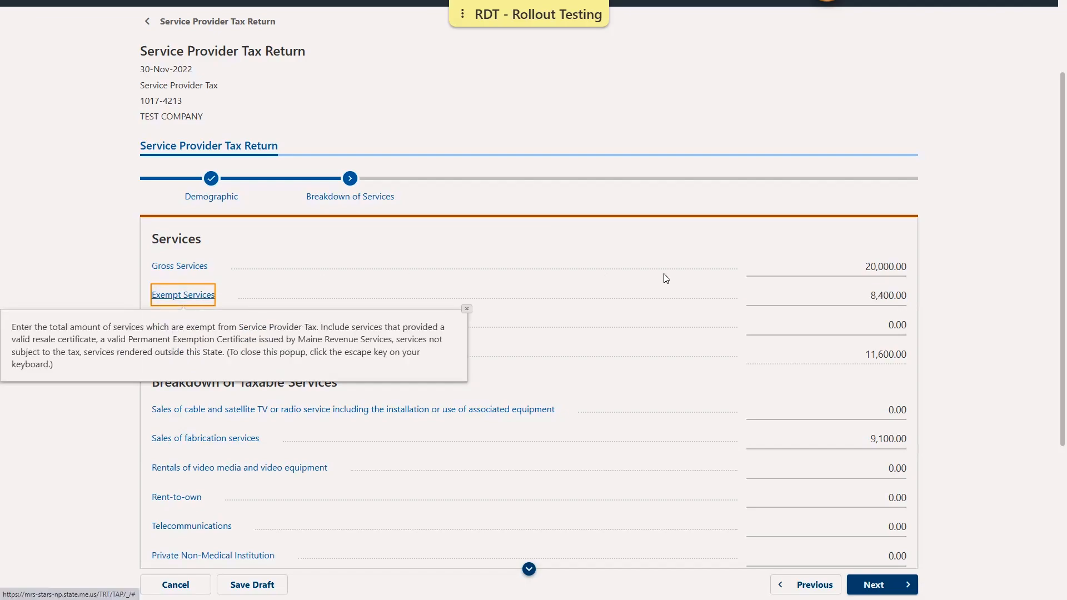
Step: Set the sales of fabrication services to 11600 and continue to the totals
scroll(847, 347, "down", 2)
scroll(848, 348, "down", 1)
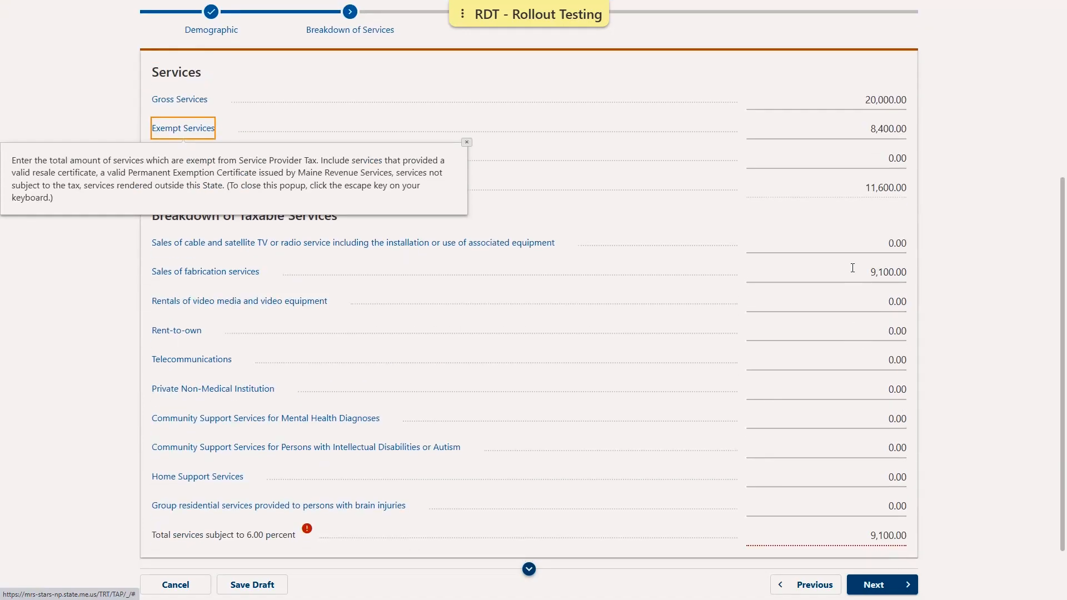
left_click(852, 268)
type("11600")
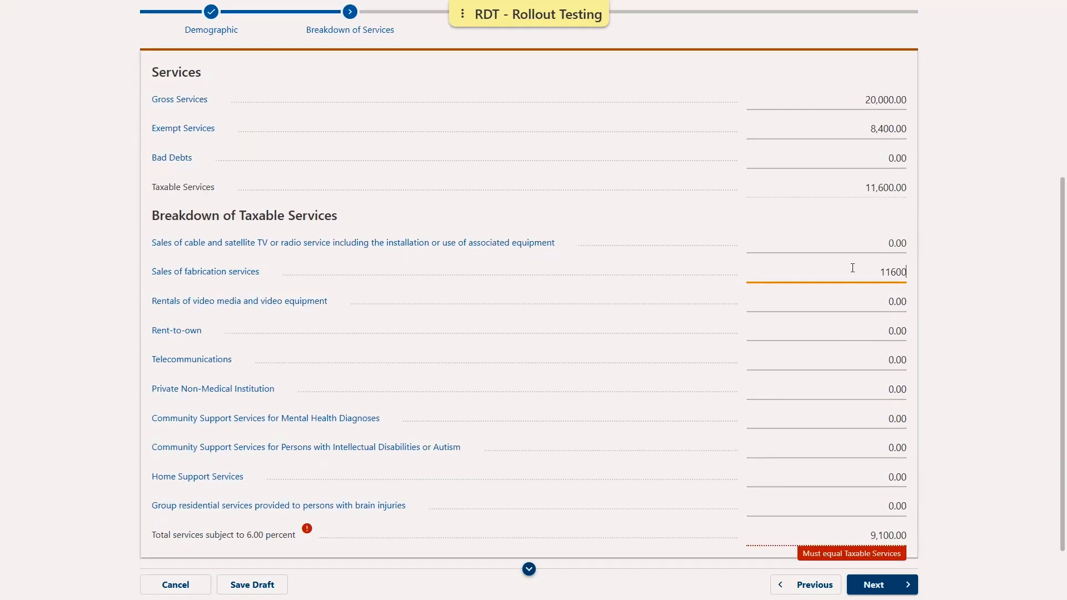
left_click(703, 310)
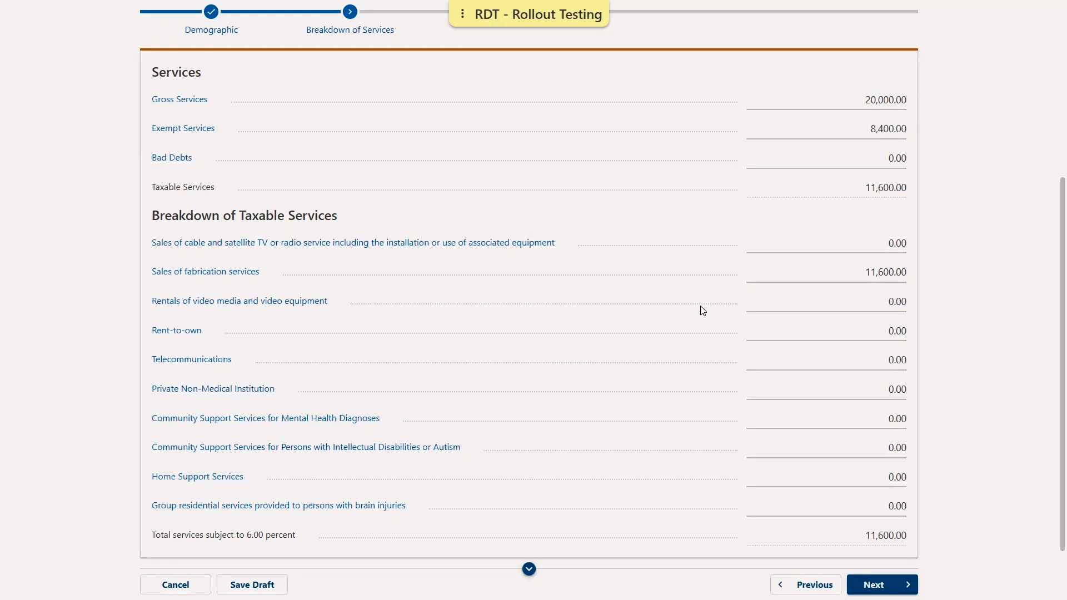
left_click(886, 583)
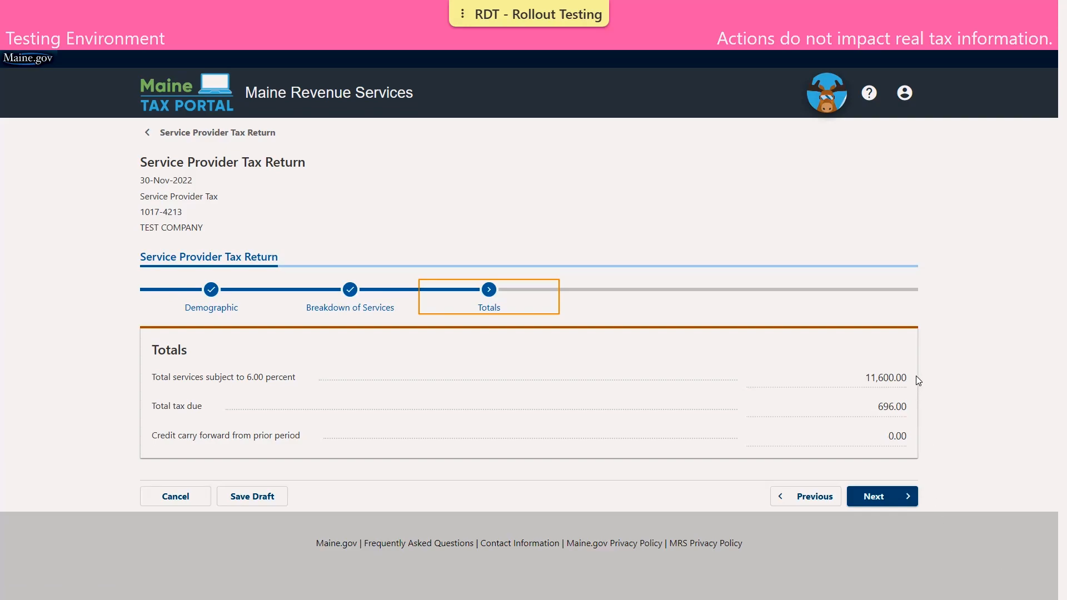
Step: Attach Demo Attachment.pdf as Service Provider Tax Documentation with the description "back up document" and continue to the balance
left_click(889, 502)
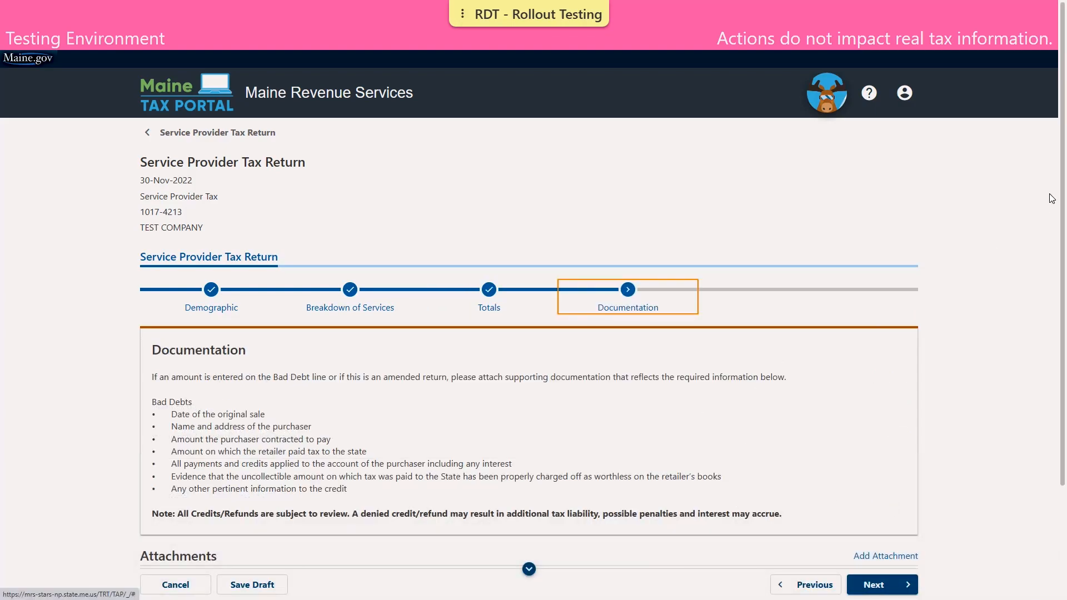
scroll(1051, 209, "down", 3)
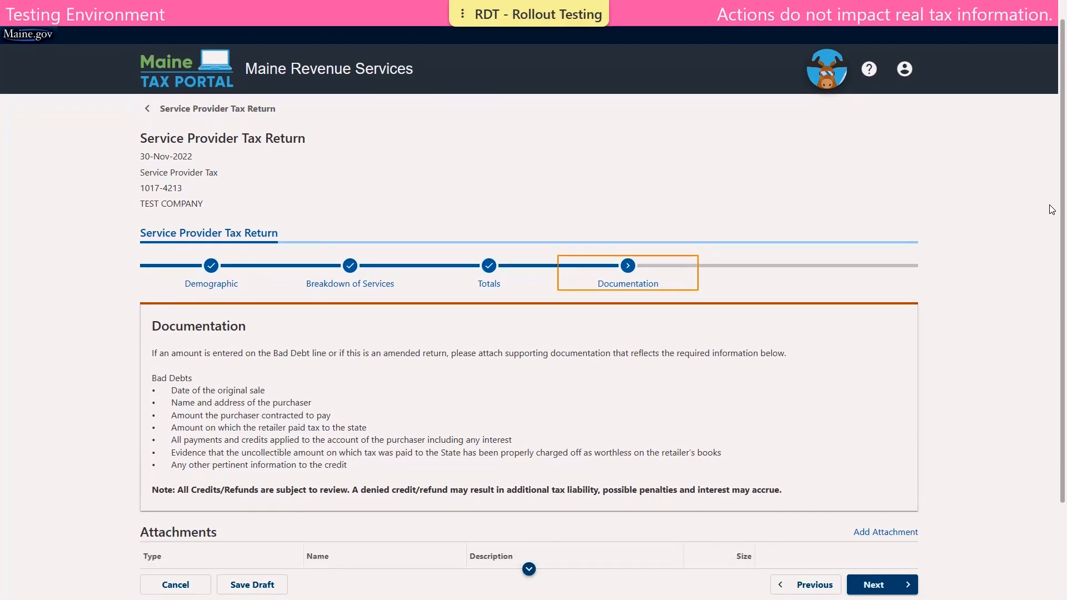
scroll(1051, 210, "down", 3)
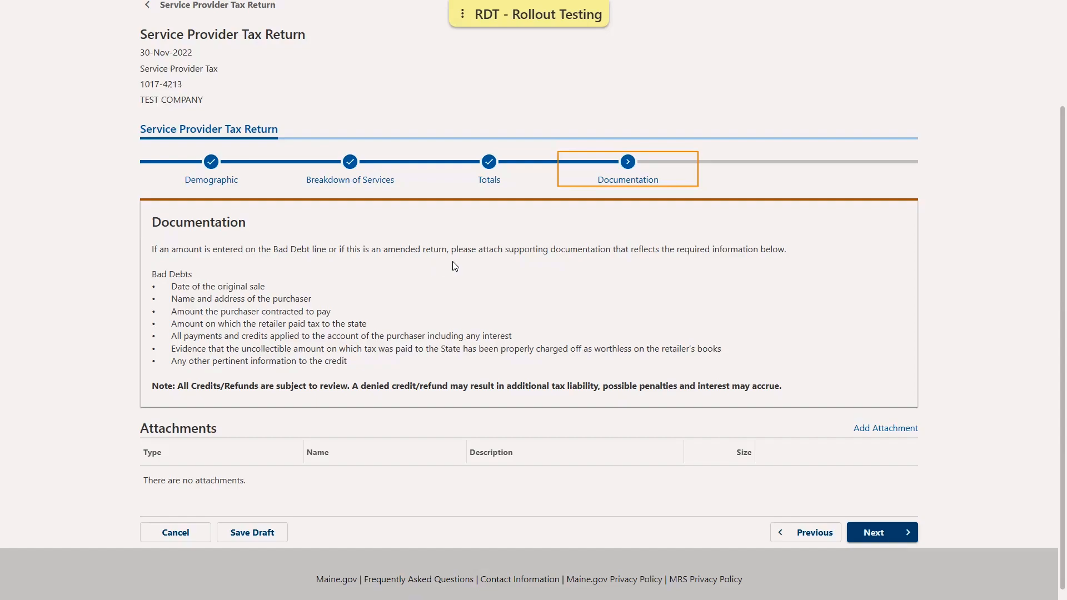
left_click(885, 429)
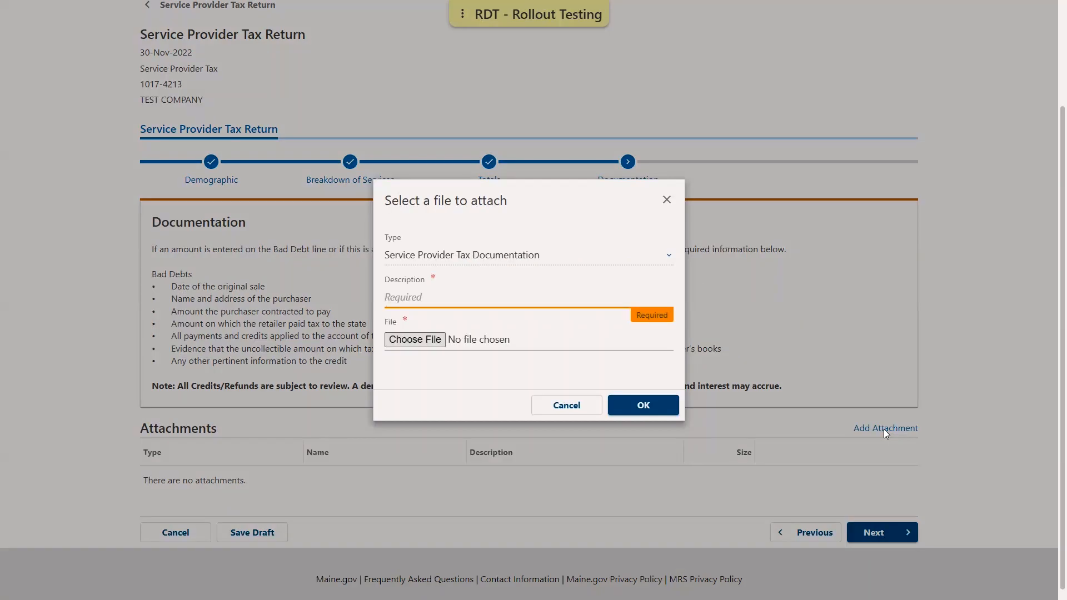
type("back up document")
left_click(426, 340)
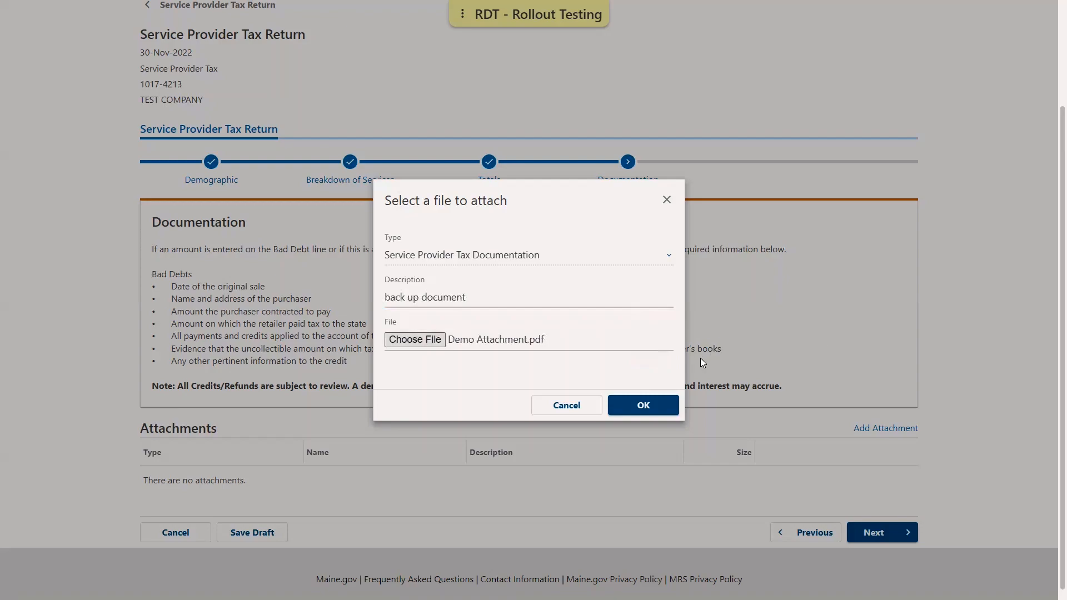
left_click(648, 406)
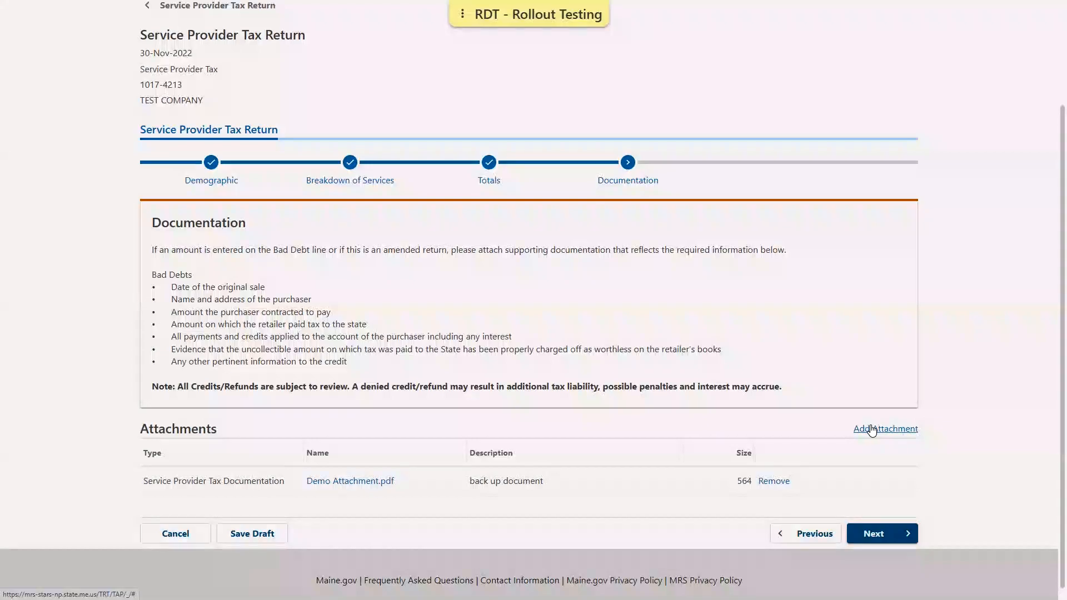
left_click(878, 533)
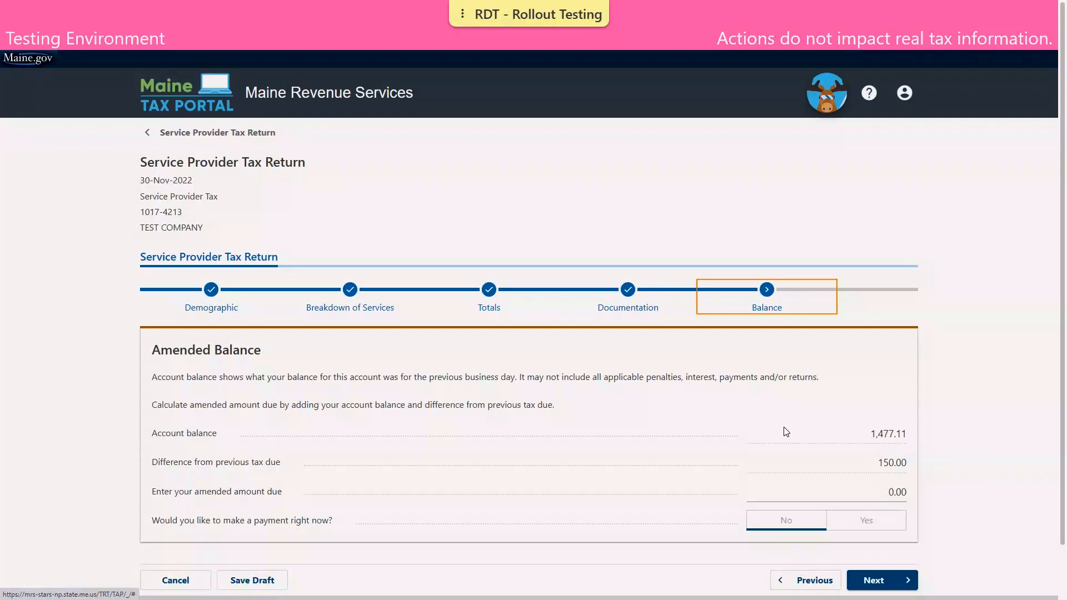
Step: Enter 1627.11 as the amended amount due, choose to make a payment right now and continue to the payment
left_click(883, 488)
type("16")
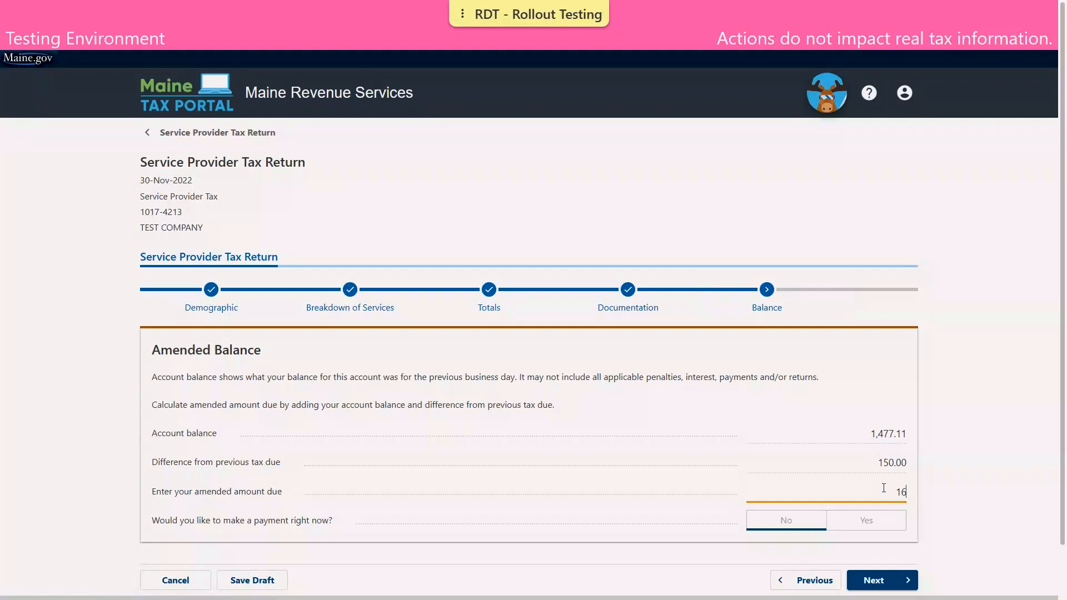
type("27.11")
left_click(941, 523)
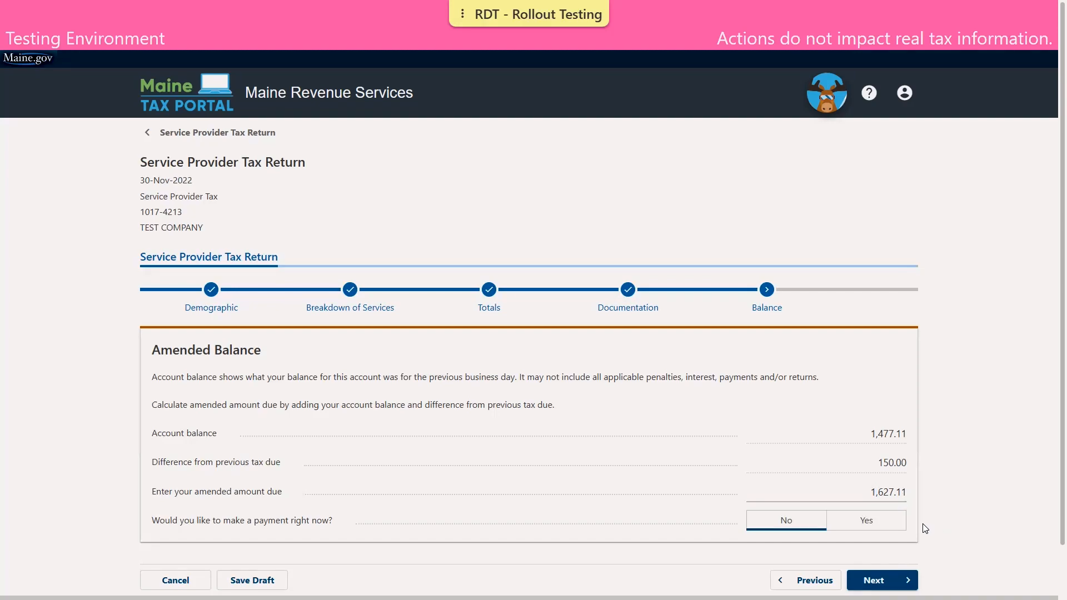
left_click(846, 535)
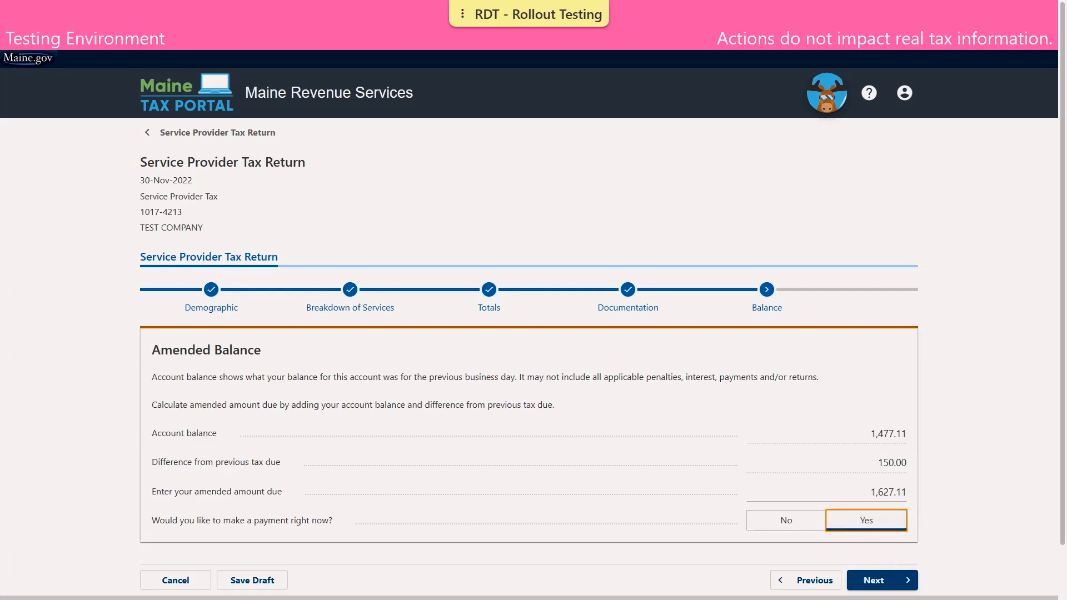
left_click(876, 580)
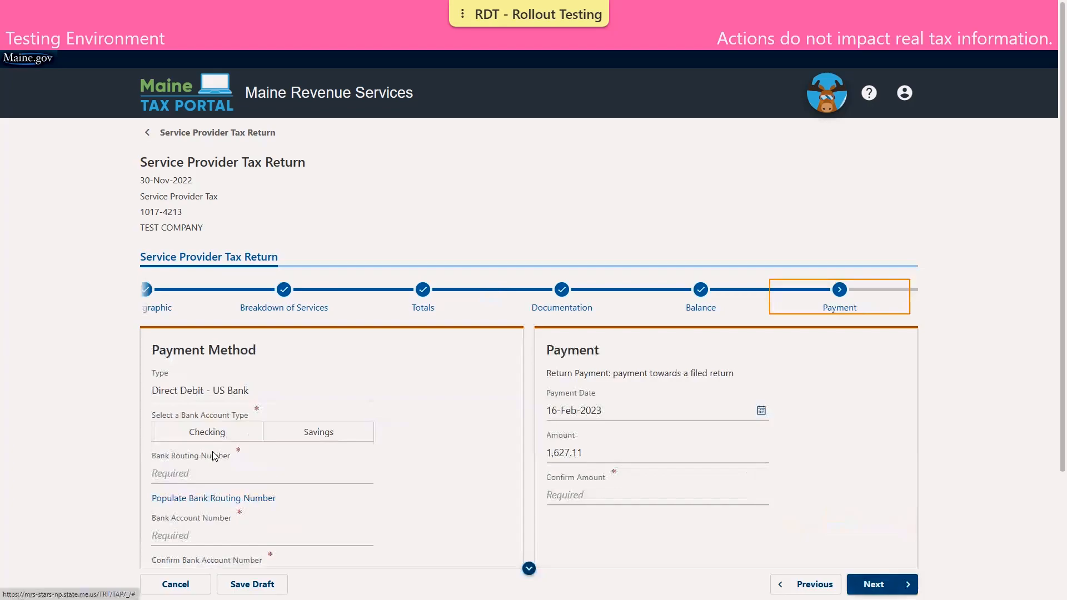
Step: Choose Savings as the bank account type for the direct debit and populate the bank routing number
scroll(219, 453, "down", 2)
scroll(208, 445, "down", 1)
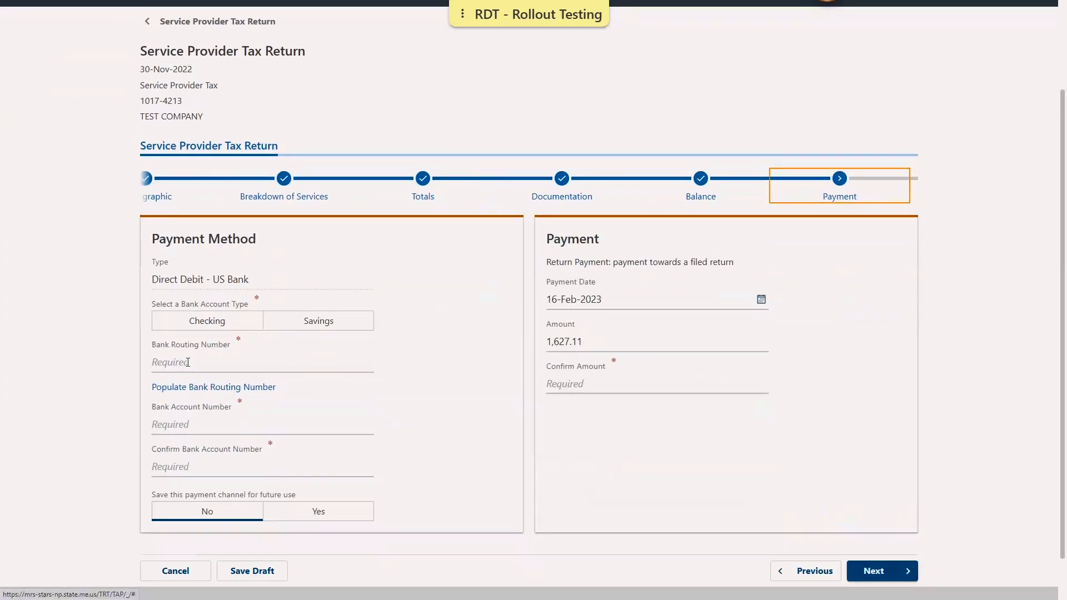
left_click(290, 327)
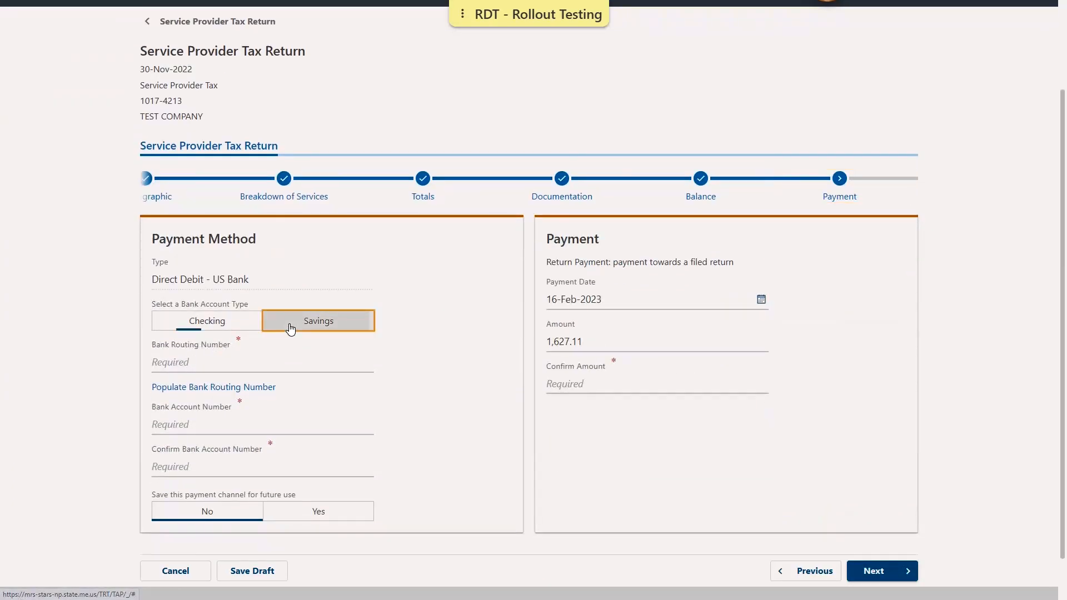
left_click(209, 389)
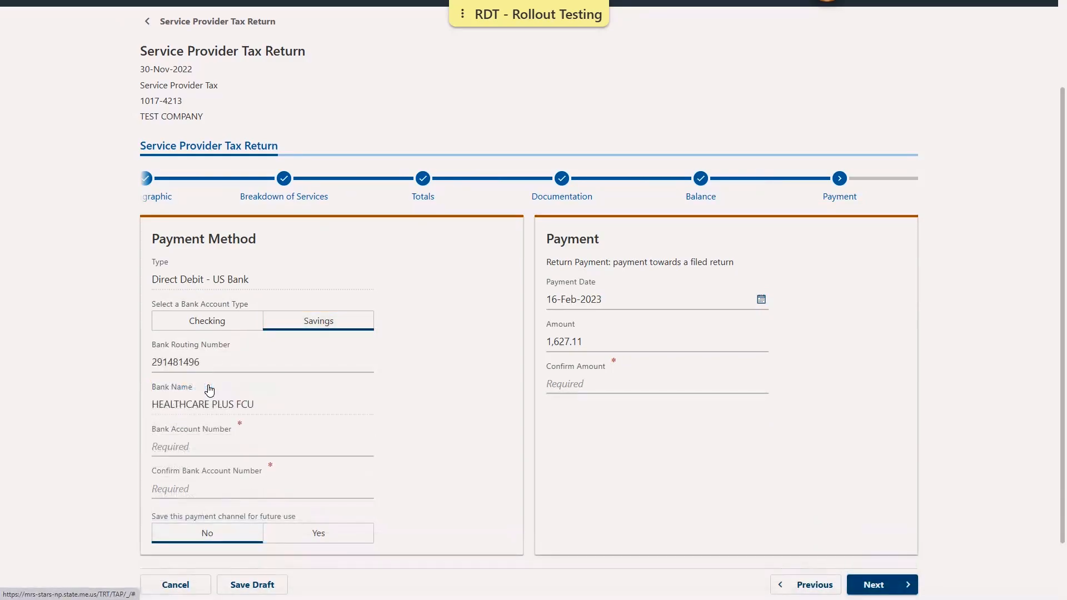
Step: Enter and confirm the bank account number, keeping the payment channel from being saved for future use
left_click(178, 446)
type("1")
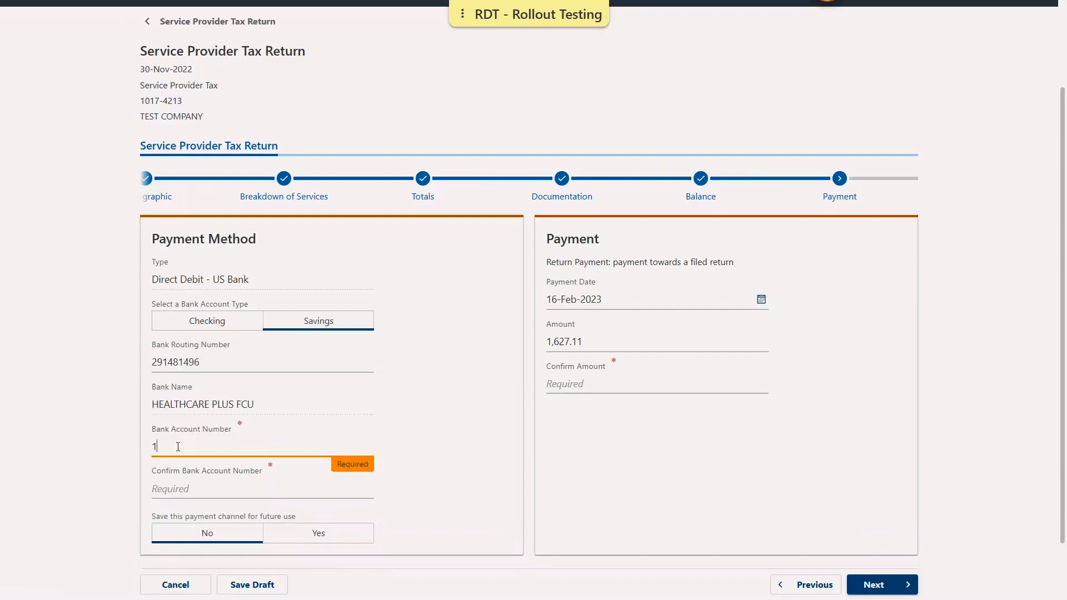
left_click(187, 491)
type("1")
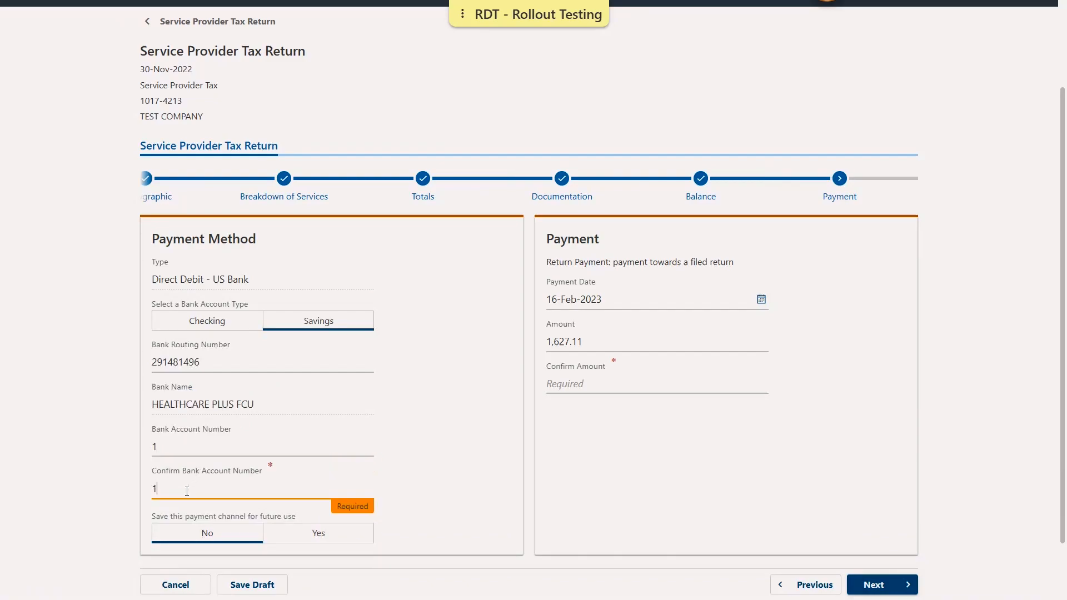
left_click(105, 532)
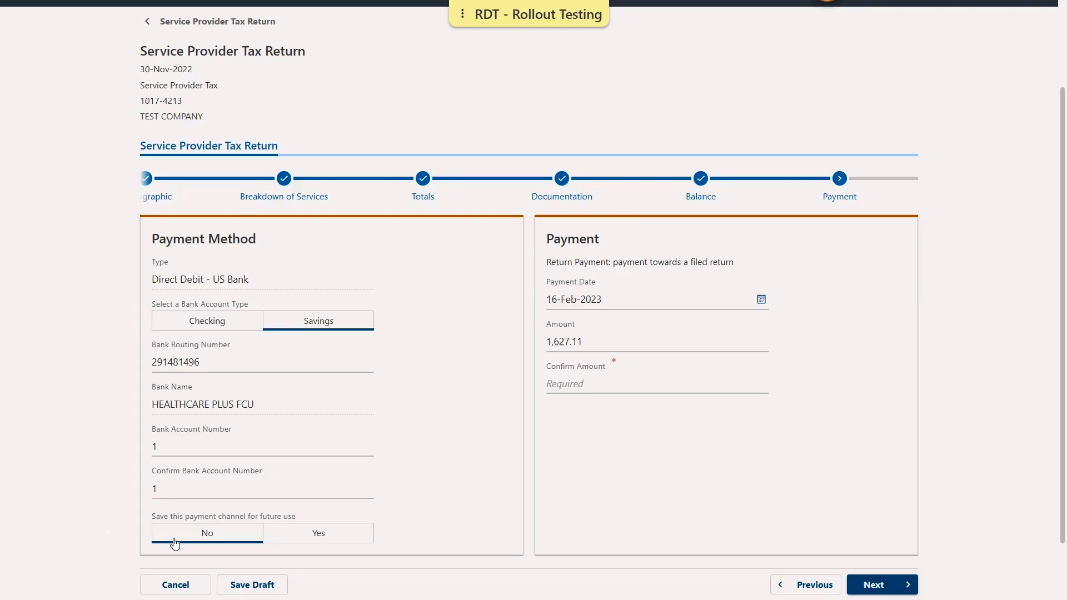
left_click(197, 539)
Step: Confirm the payment amount as 1627.11 and continue past the return summary to the declaration
left_click(573, 389)
type("16")
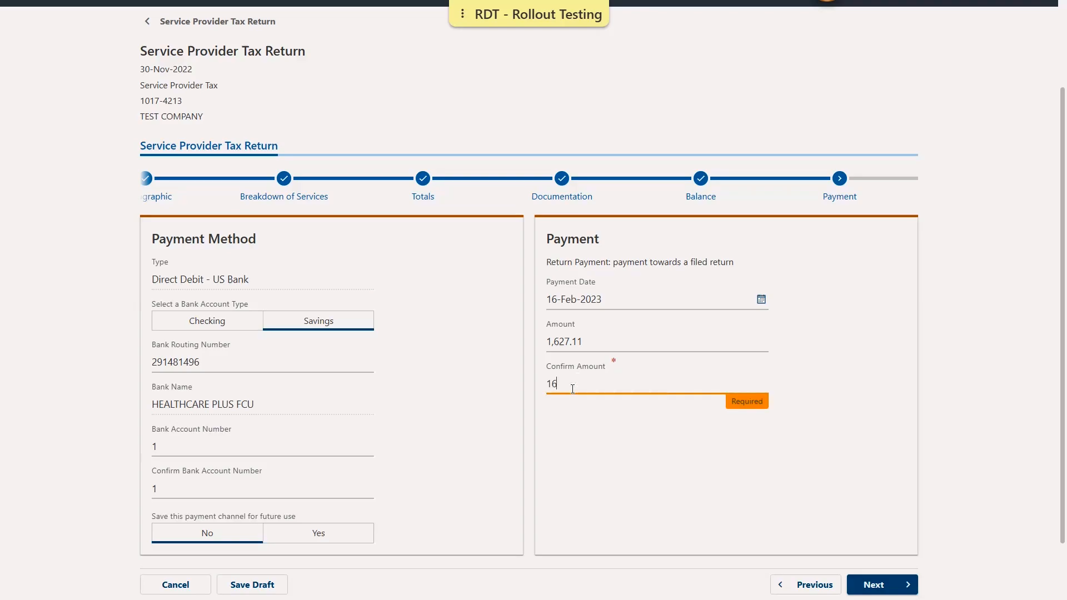
type("27.11")
left_click(882, 583)
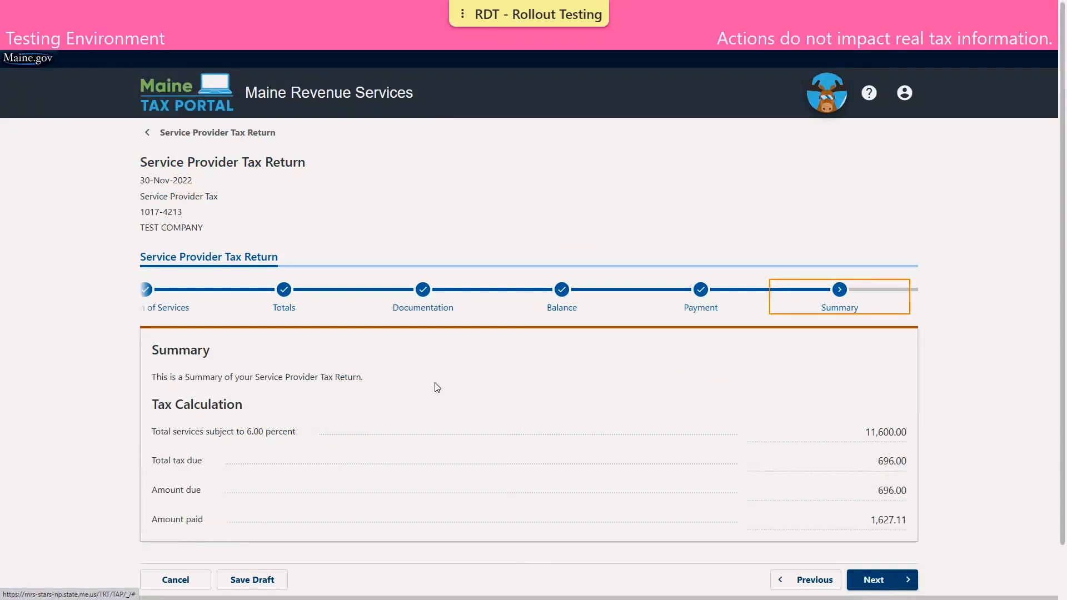
left_click(883, 580)
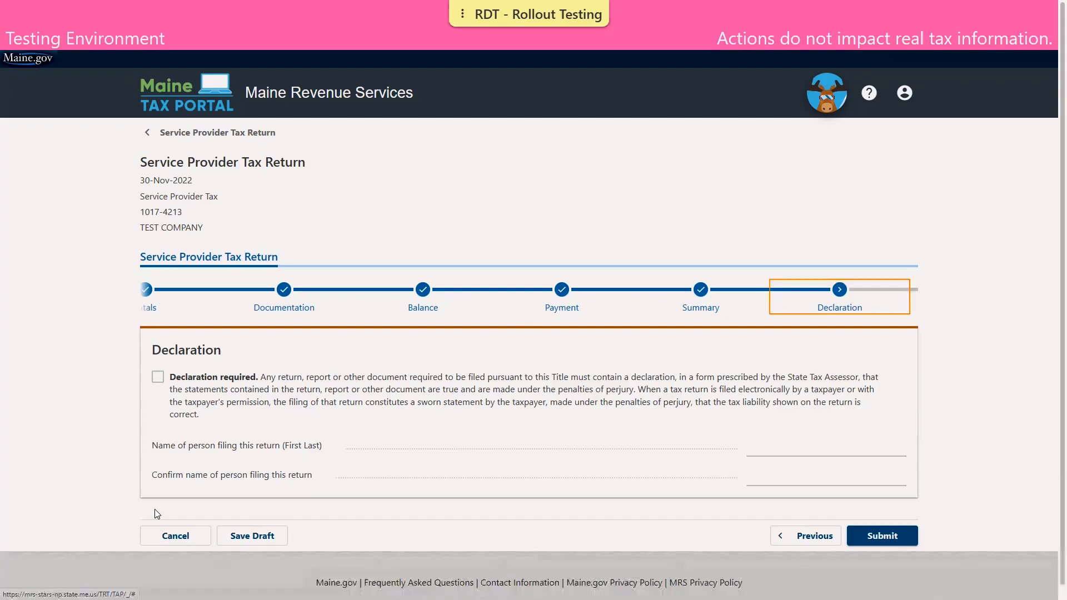
Step: Accept the required declaration, then enter and confirm the full name of the person filing the return
left_click(157, 378)
left_click(158, 378)
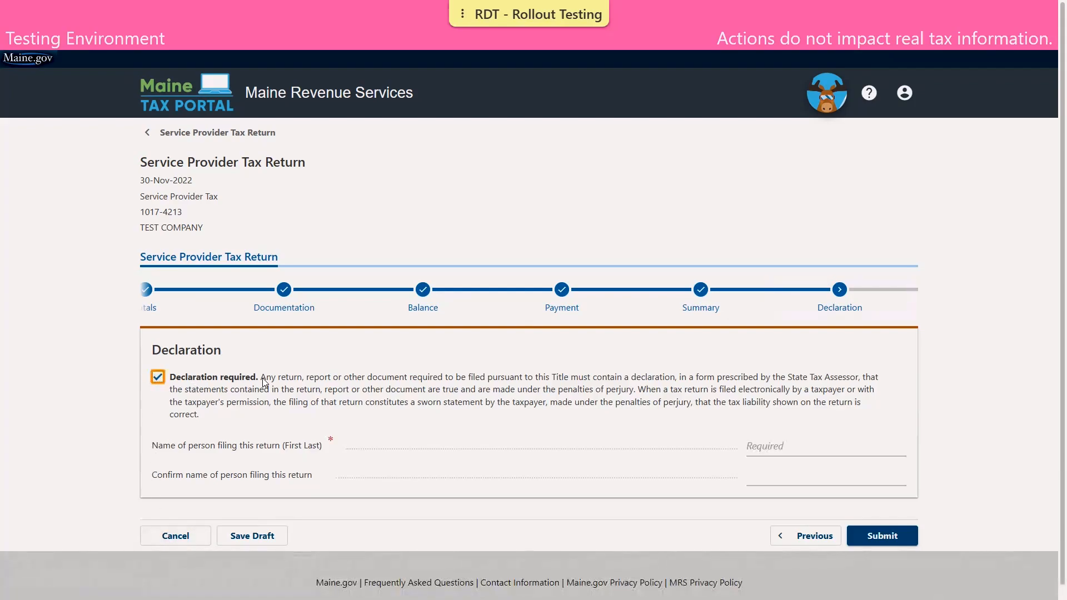
left_click(767, 445)
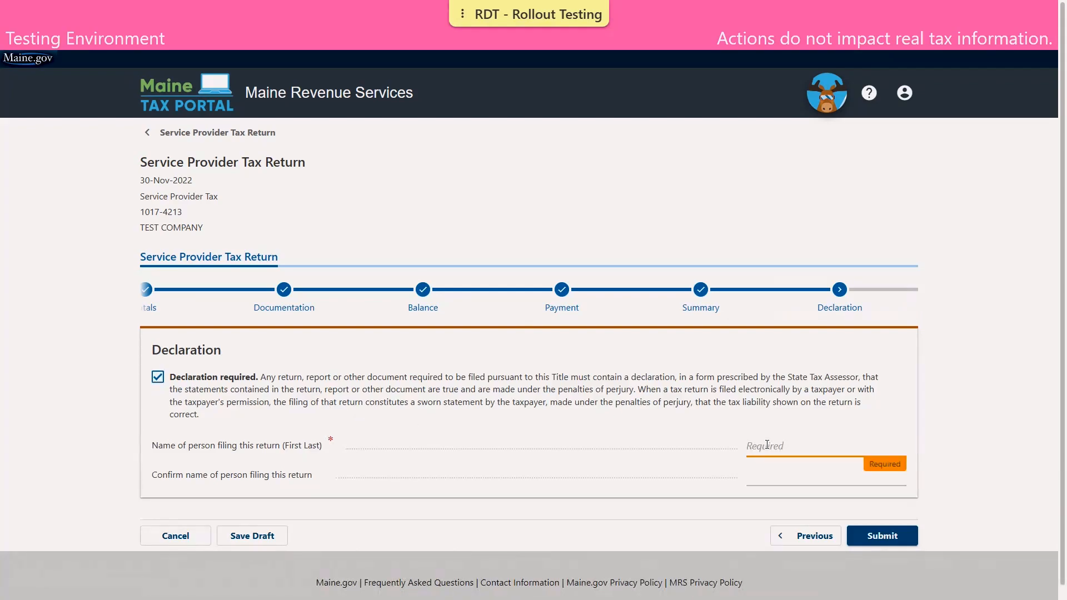
type("JOHN TAXPAYER")
key("Tab")
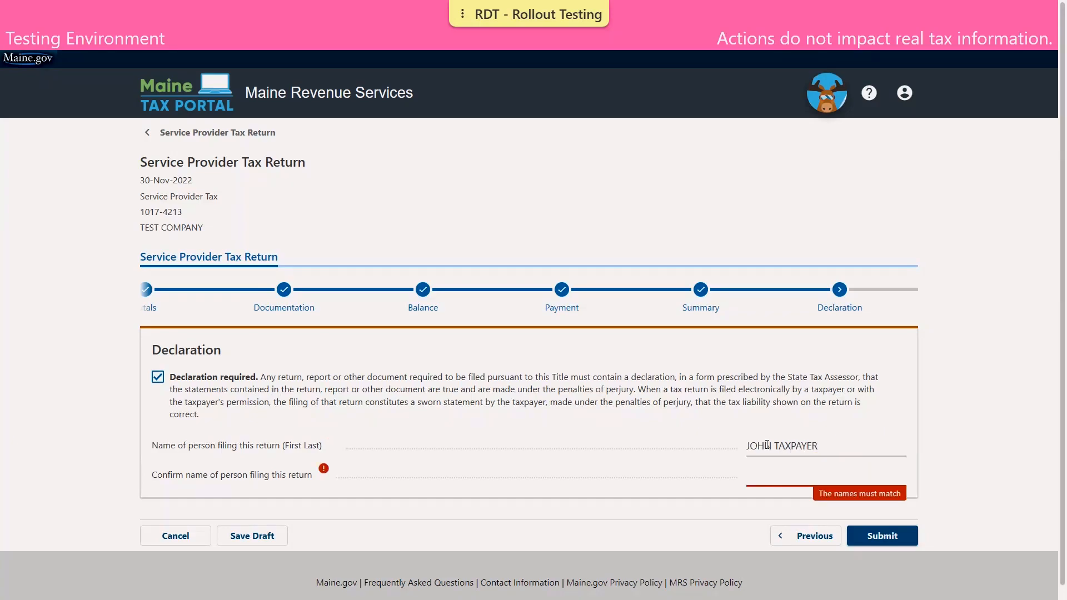
type("JOHN TAXPAYER")
left_click(939, 515)
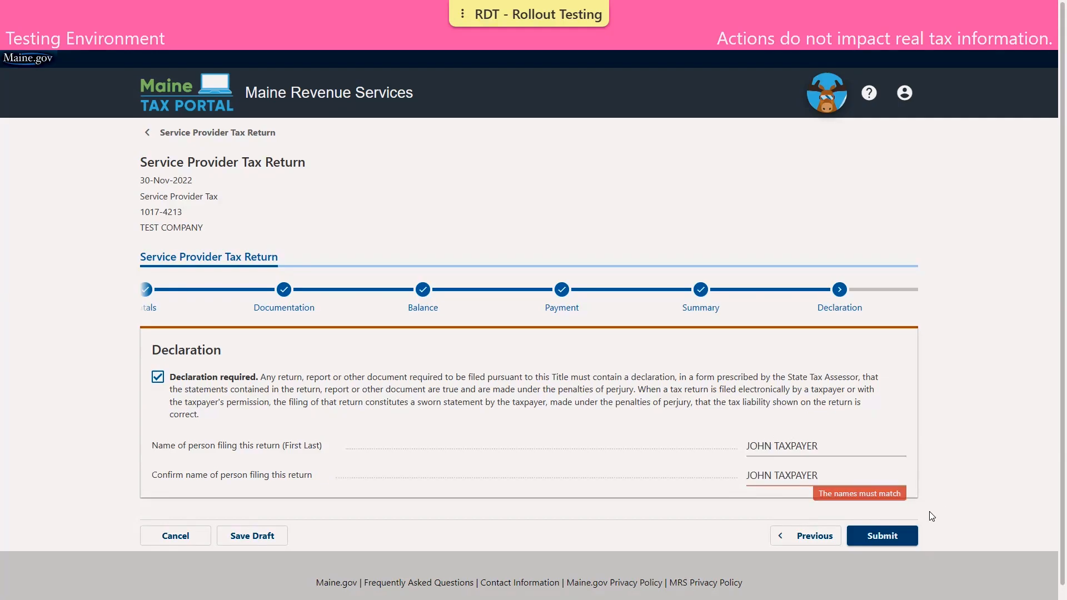
Step: Submit the amended Service Provider Tax return and close the submission confirmation
left_click(897, 534)
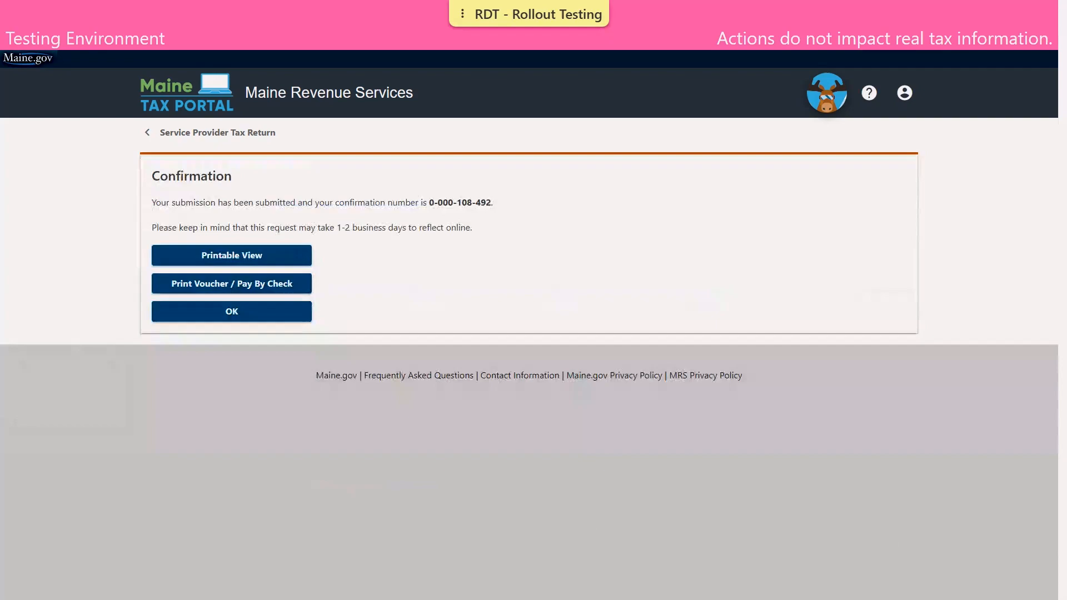
left_click(230, 319)
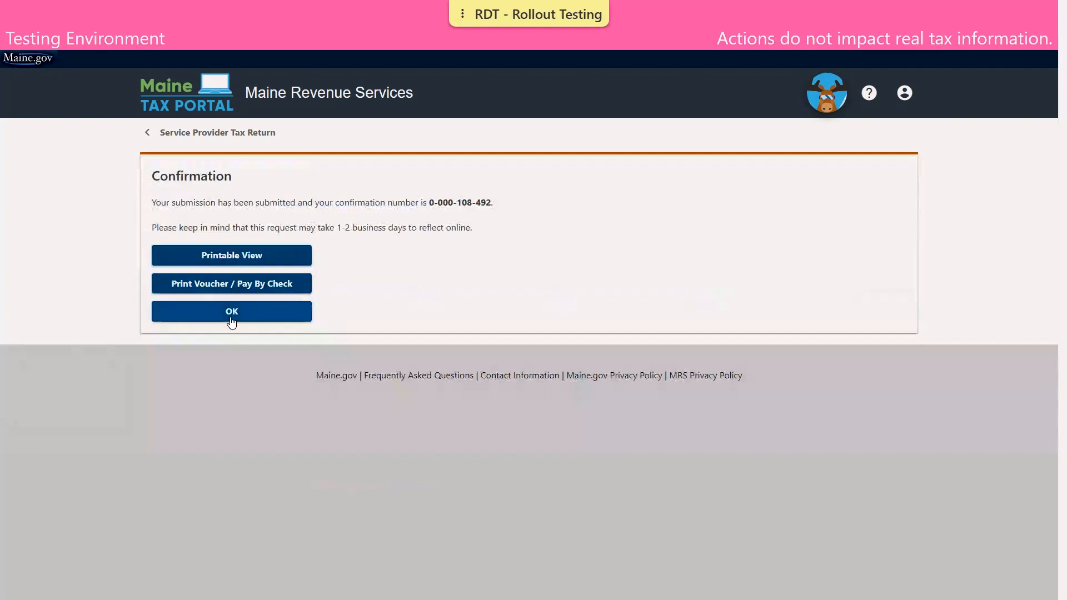